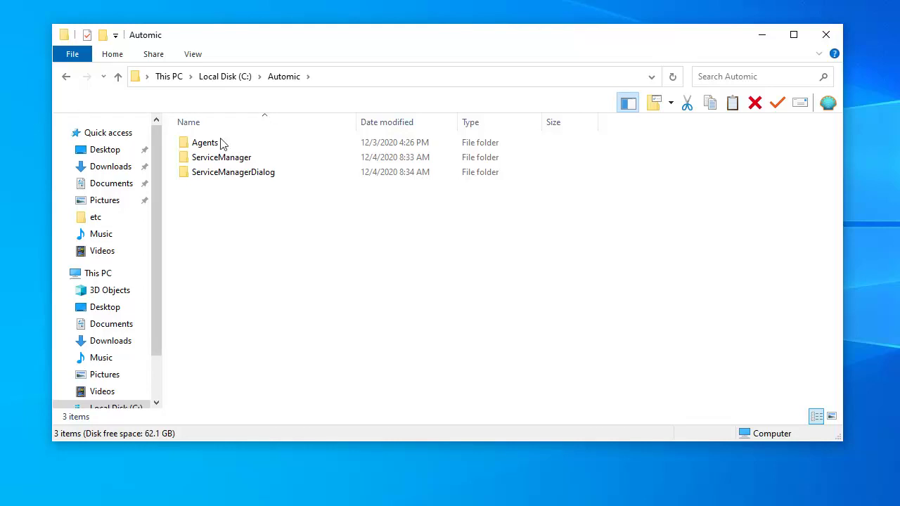
Open the UC4.smd file in the ServiceManager bin folder for editing.
double_click(231, 159)
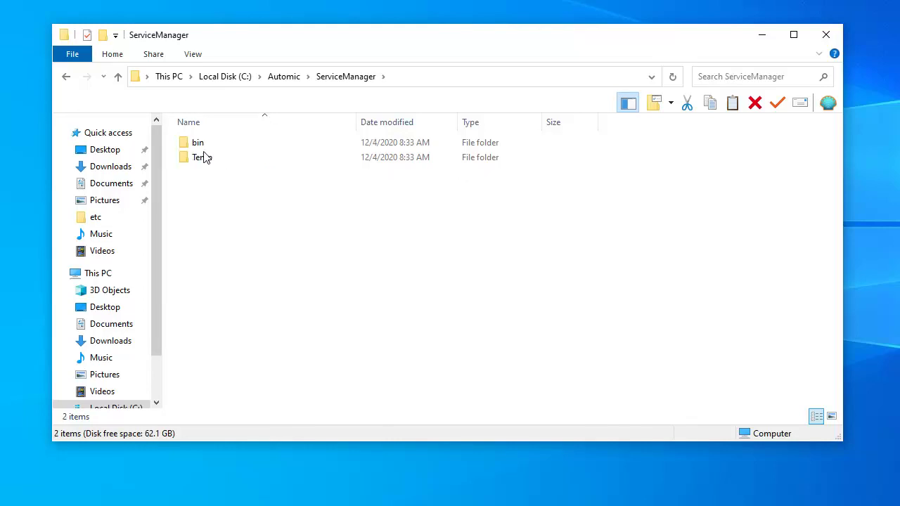
double_click(198, 144)
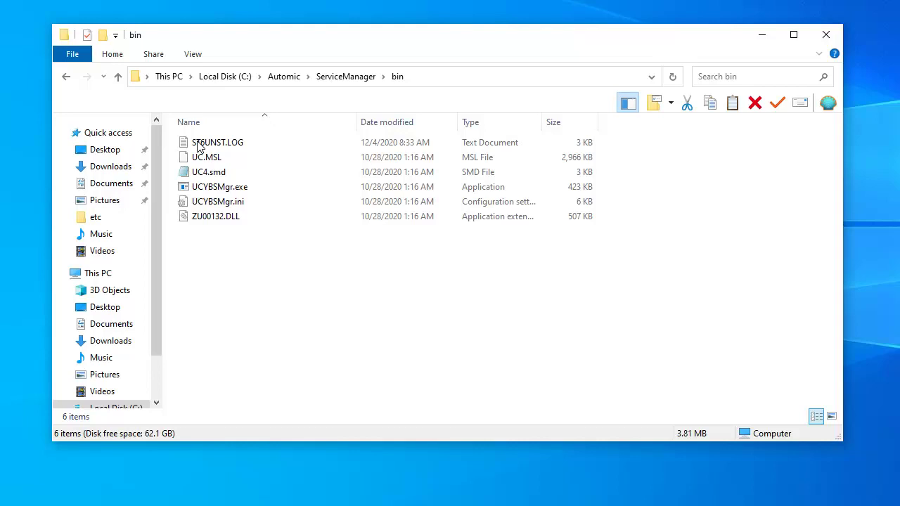
right_click(216, 173)
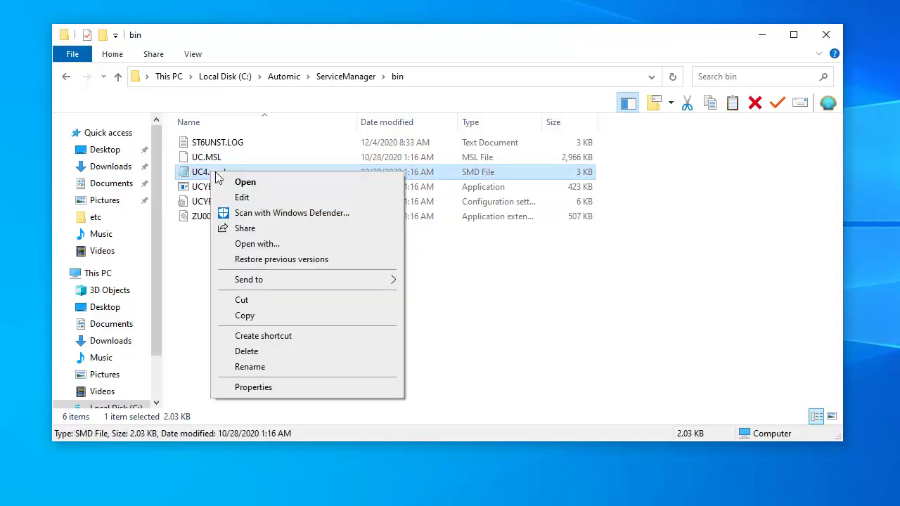
click(242, 197)
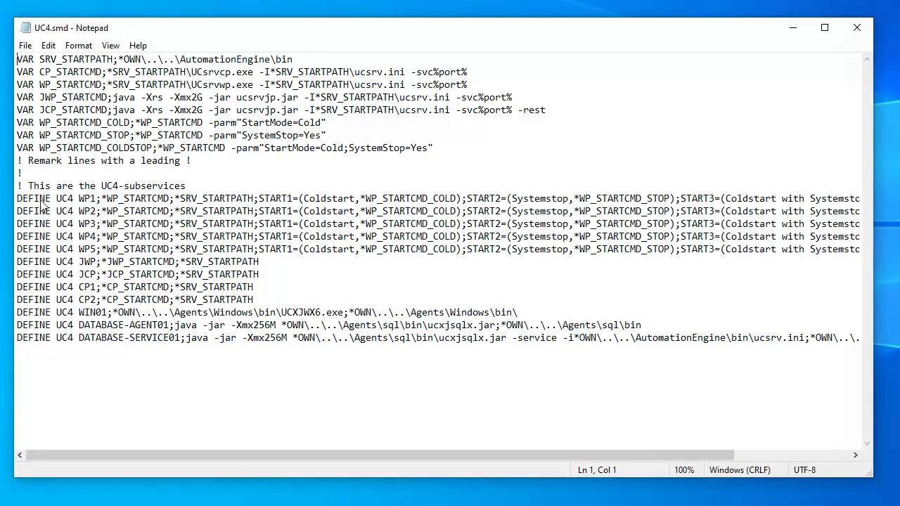
Delete the WP1–WP5, JWP, JCP, CP1, CP2, DATABASE-AGENT01 and DATABASE-SERVICE01 definitions from UC4.smd, keeping the WIN01 line.
drag(253, 299, 18, 199)
key(Delete)
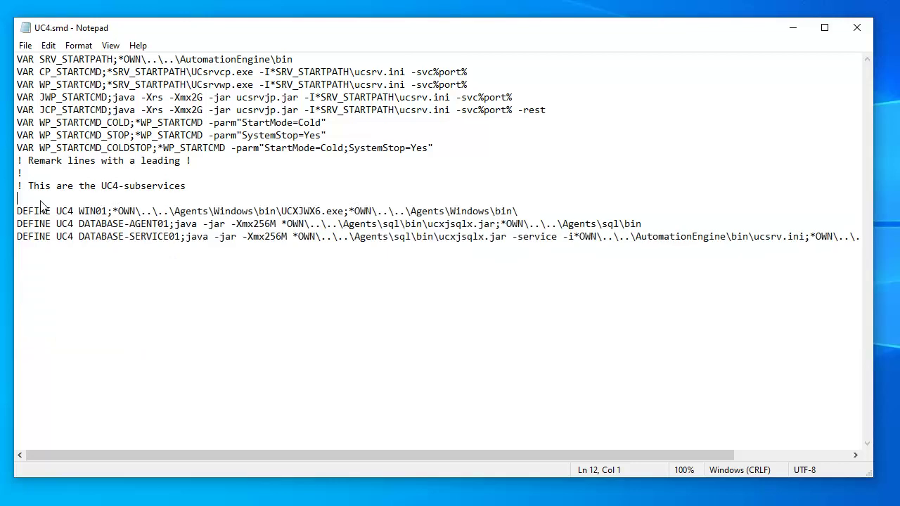
key(Down)
key(Down)
key(shift+Down)
key(shift+End)
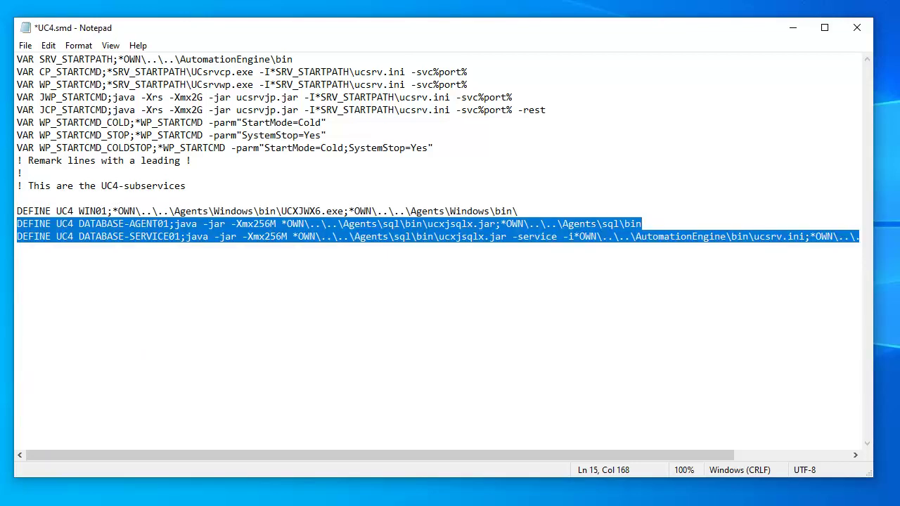
key(Delete)
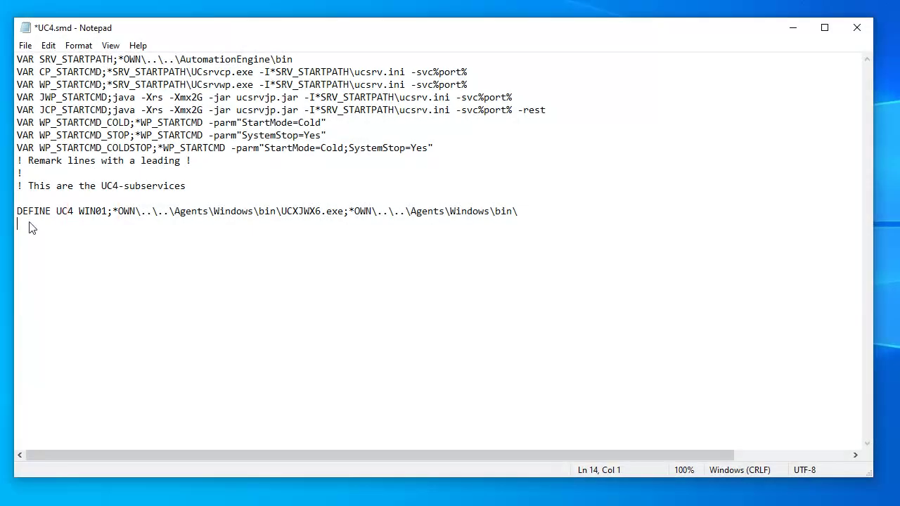
Rename the WIN01 service in the remaining DEFINE line to WINAGENT, then save and close UC4.smd.
double_click(89, 213)
key(BackSpace)
text(WINAGENT)
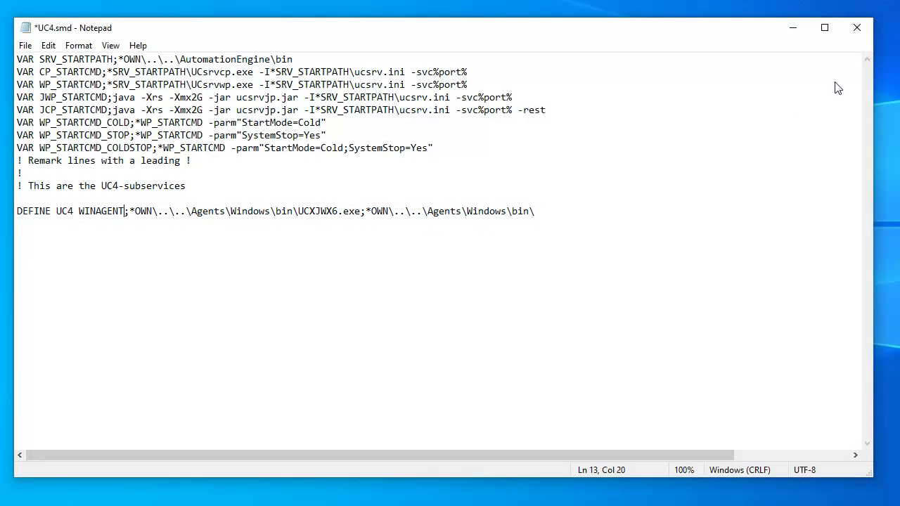
click(857, 28)
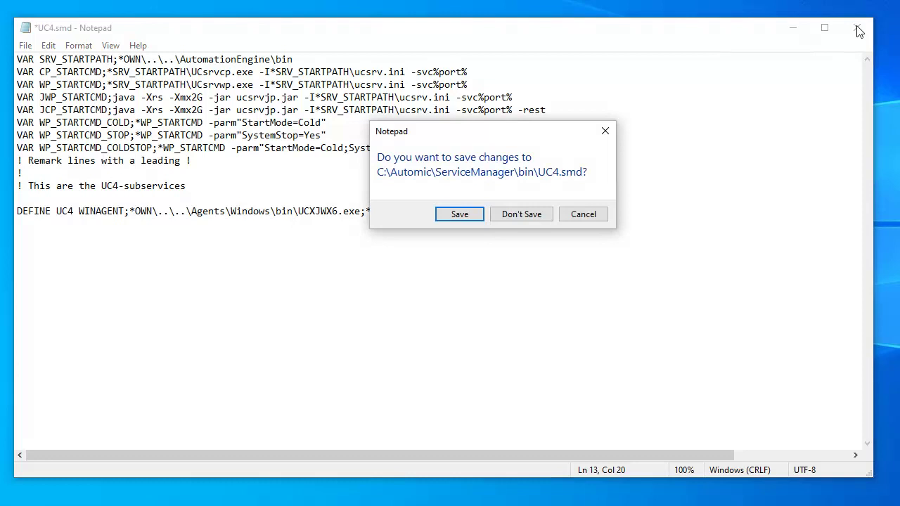
click(464, 215)
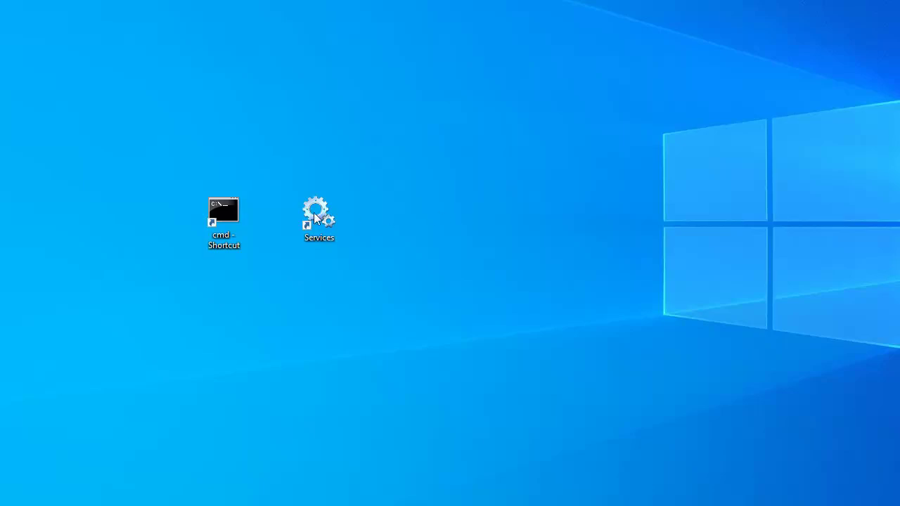
In an administrator command prompt, run "ucybsmgr.exe -install AUTOMIC" from C:\Automic\ServiceManager\bin.
right_click(228, 218)
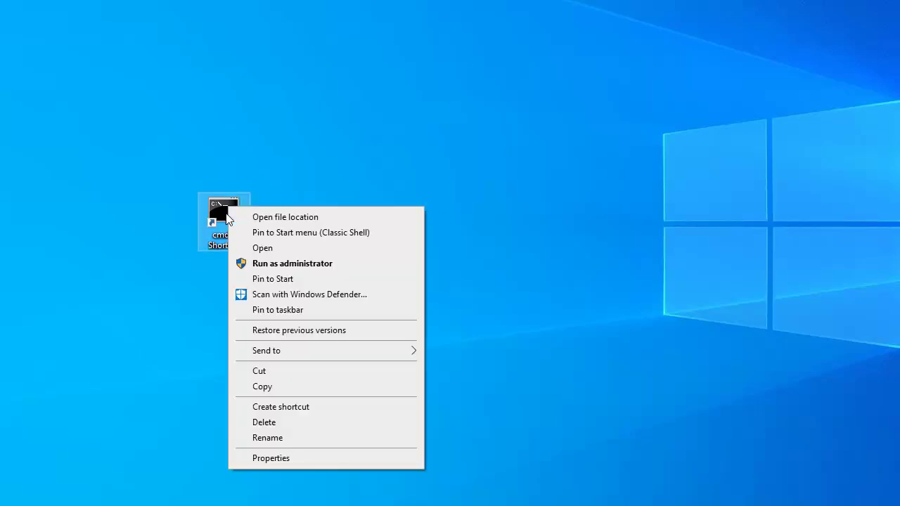
click(289, 264)
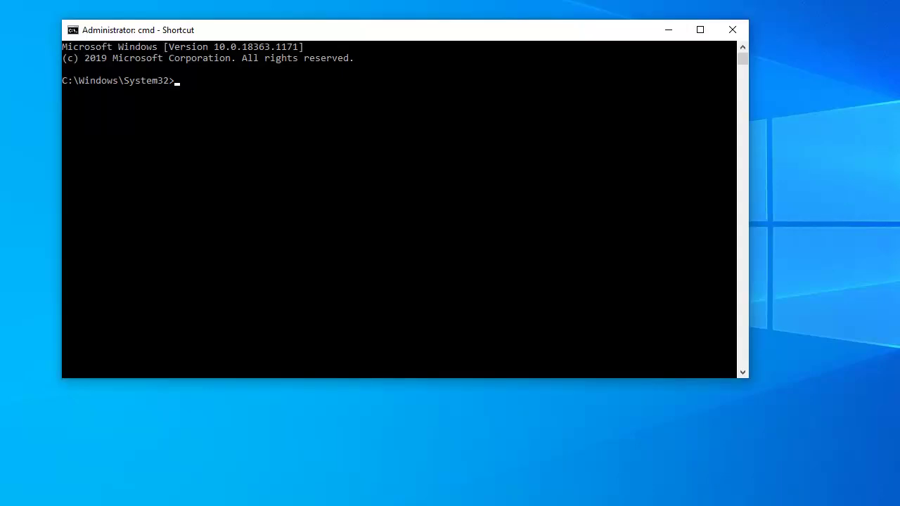
text(cd C:\Automic\ServiceManager\bin)
key(Return)
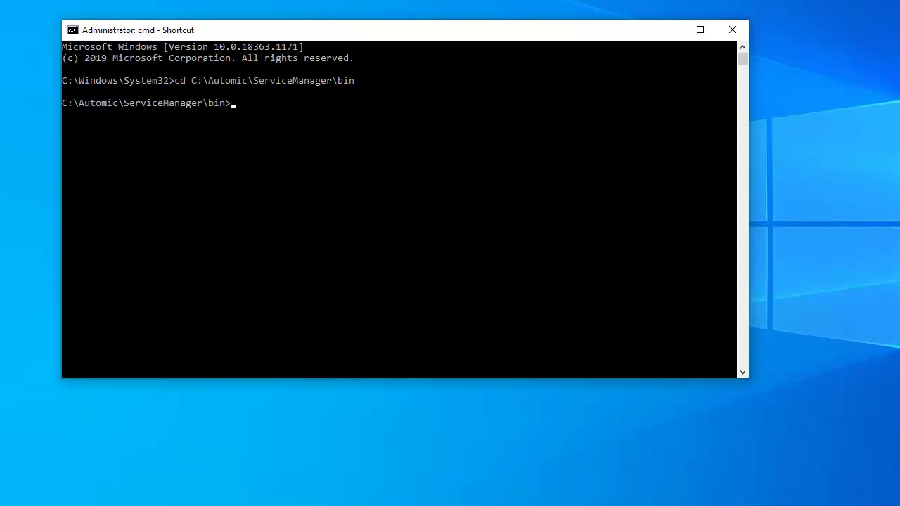
text(ucybsmgr.exe -install AUTOMIC)
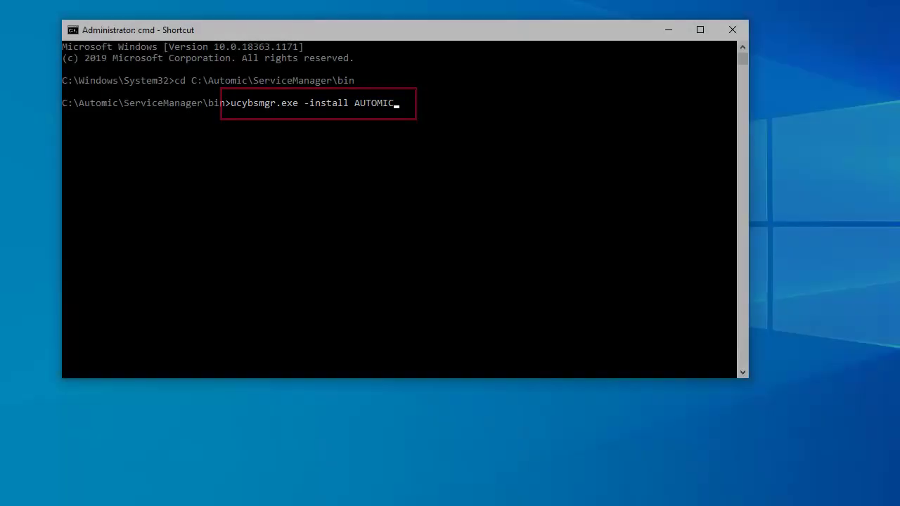
key(Return)
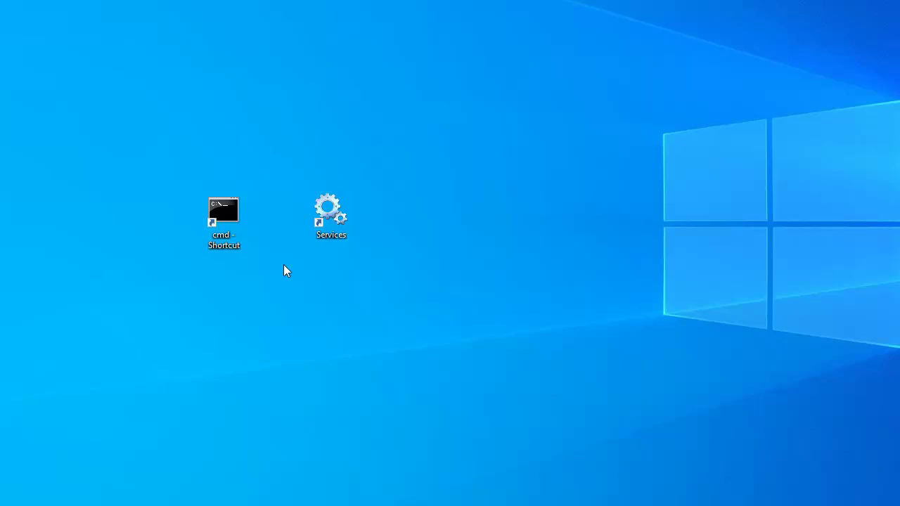
Switch to Services as administrator and start the UC4.ServiceManager [AUTOMIC] service from its properties.
right_click(333, 208)
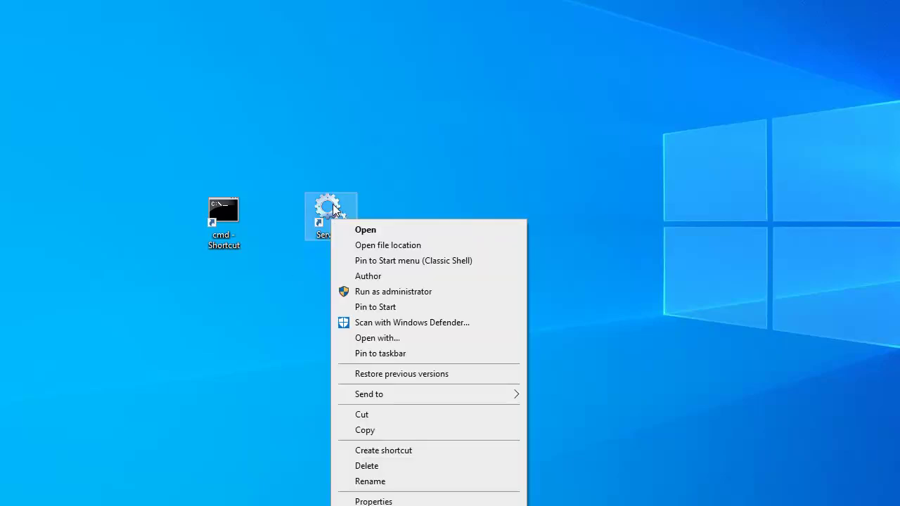
click(388, 290)
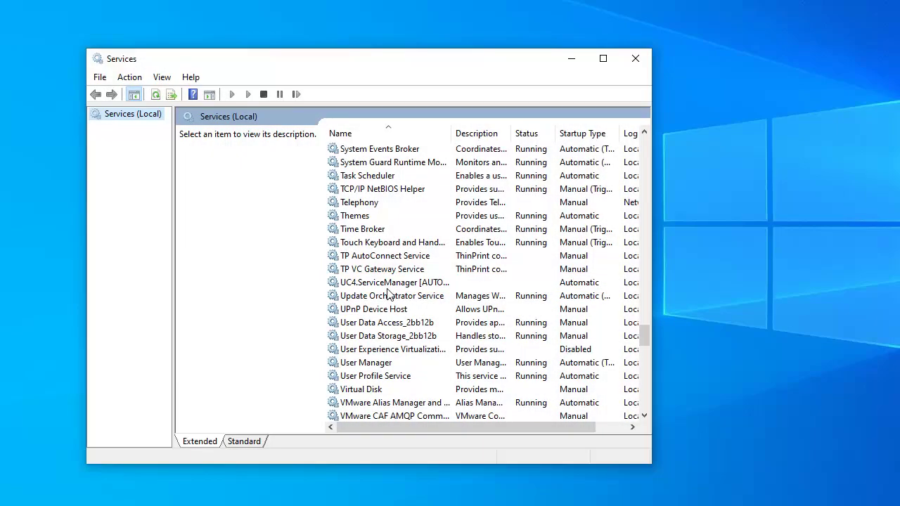
double_click(363, 284)
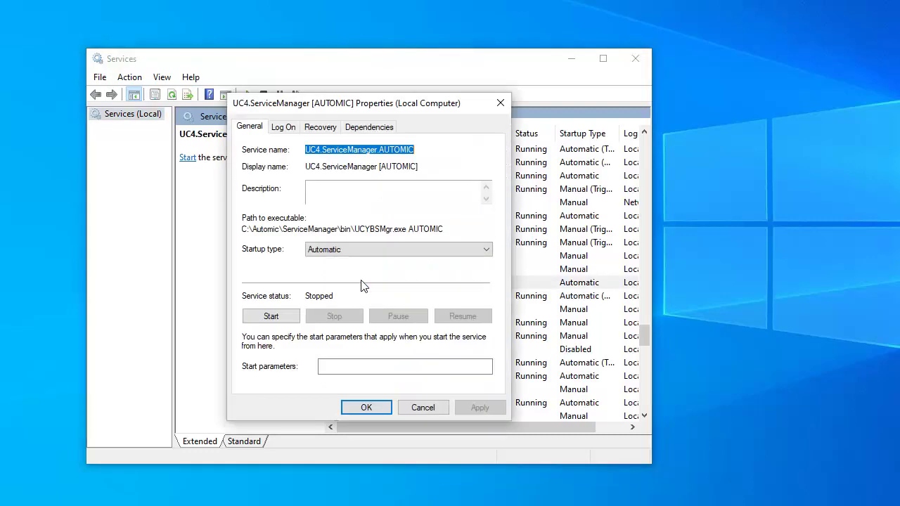
click(275, 315)
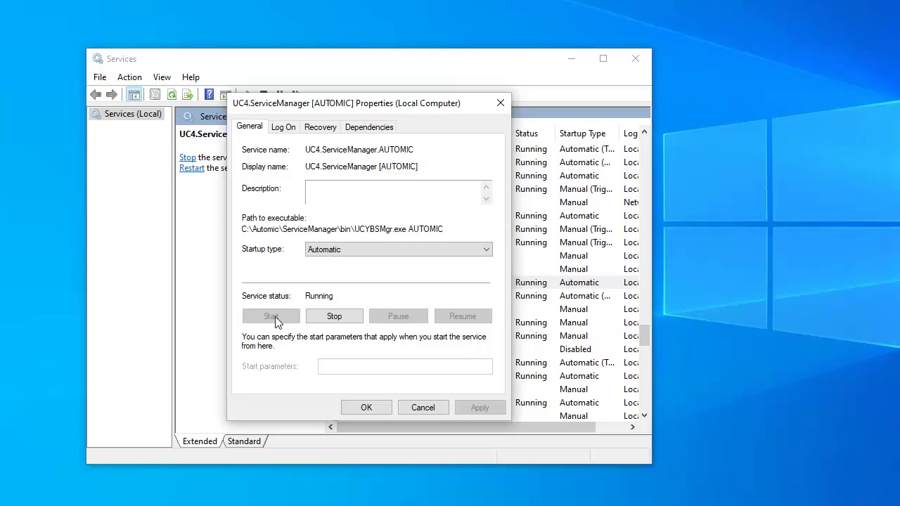
click(365, 407)
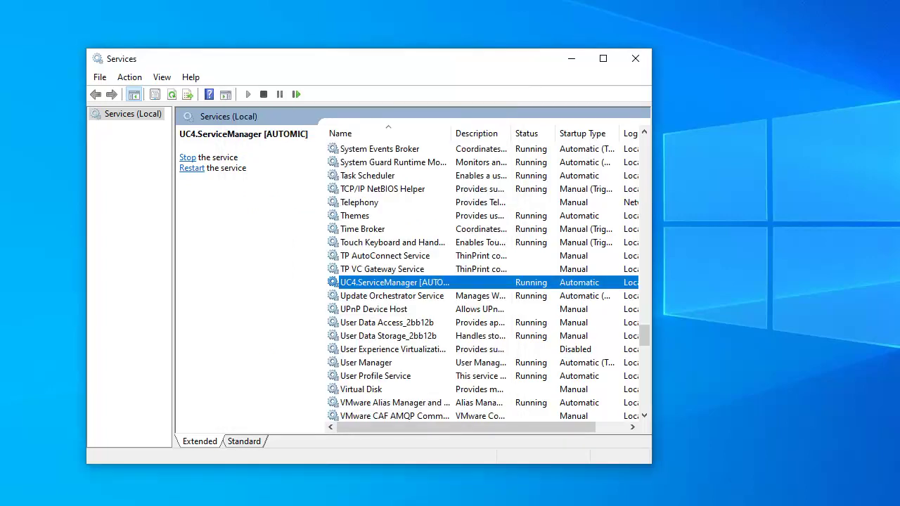
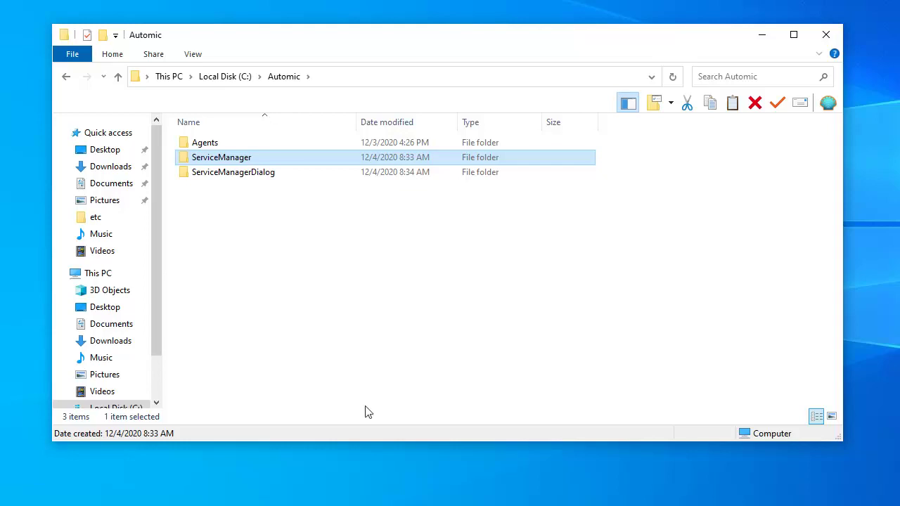
Launch UCYBSMDi.exe from the ServiceManagerDialog bin folder, examine the available computer names, and close the dialog program.
double_click(224, 175)
double_click(198, 143)
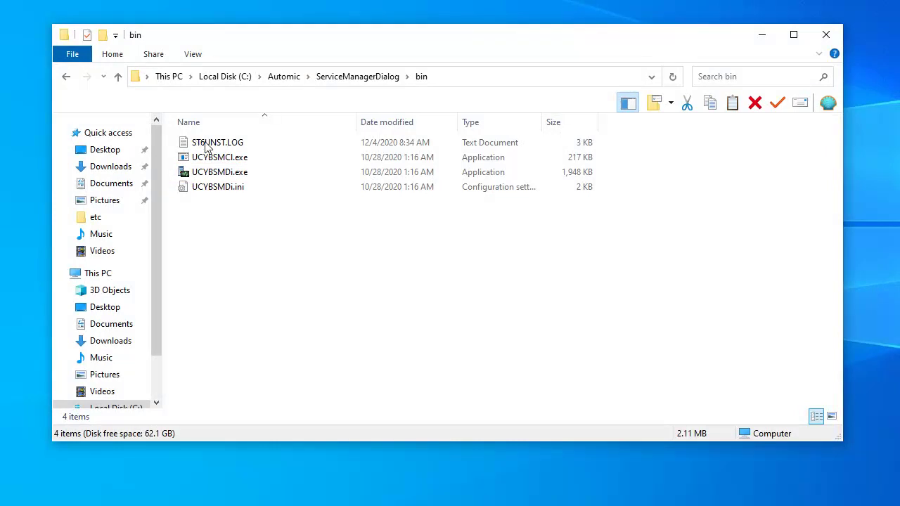
double_click(221, 173)
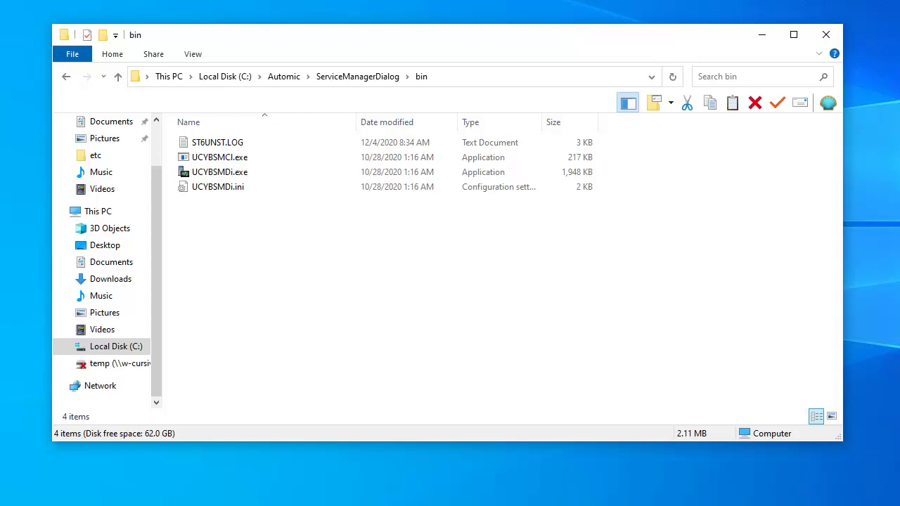
double_click(237, 174)
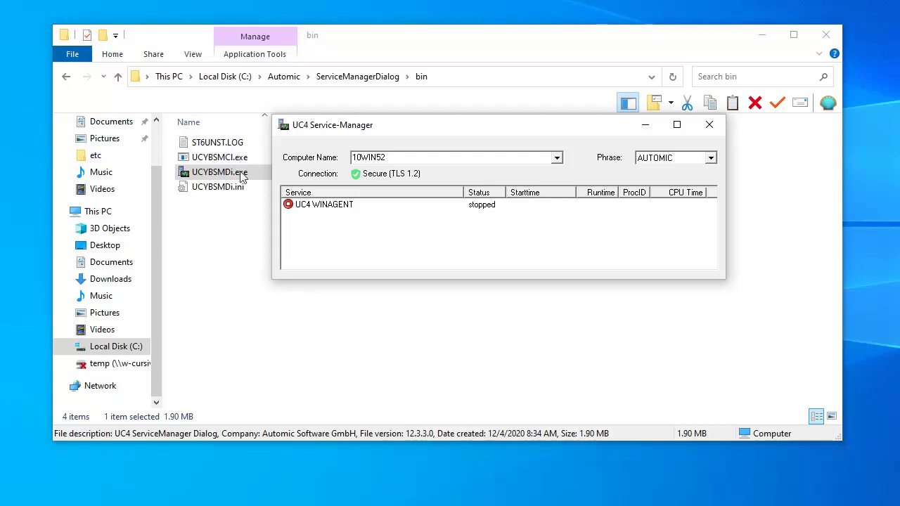
click(556, 157)
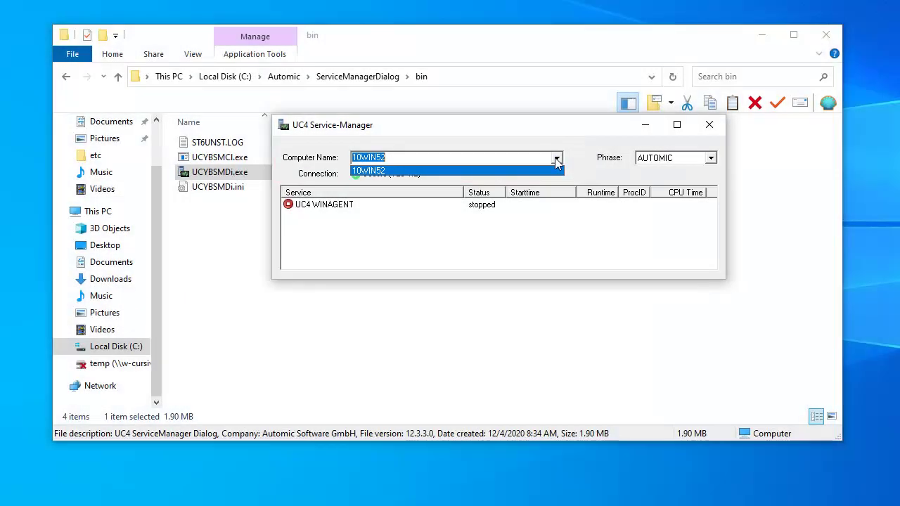
click(708, 125)
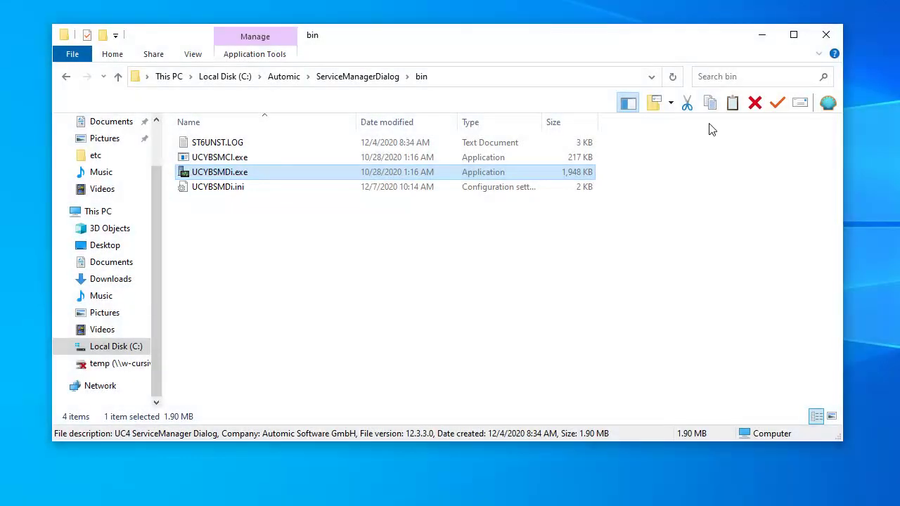
Add Host02=192.168.16.129 and Host03=192.168.16.131 below Host01 in UCYBSMDi.ini, then save and close the file.
right_click(224, 188)
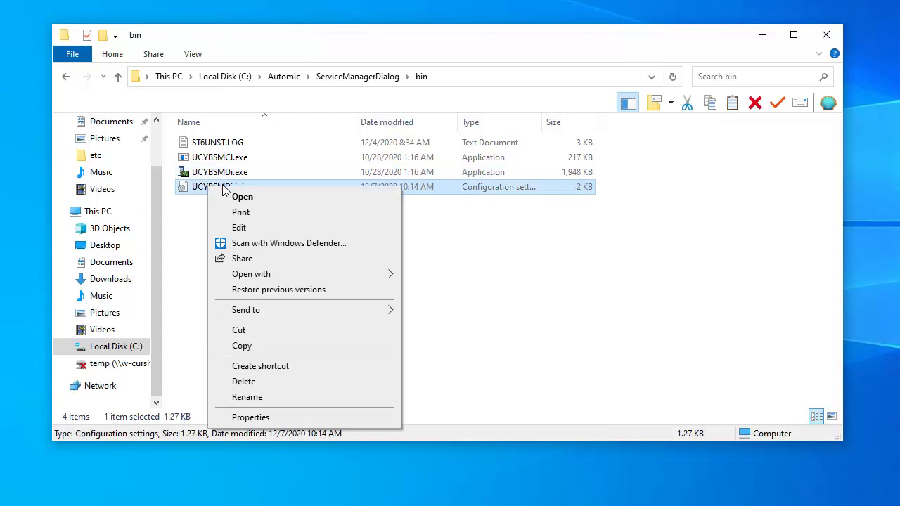
click(236, 227)
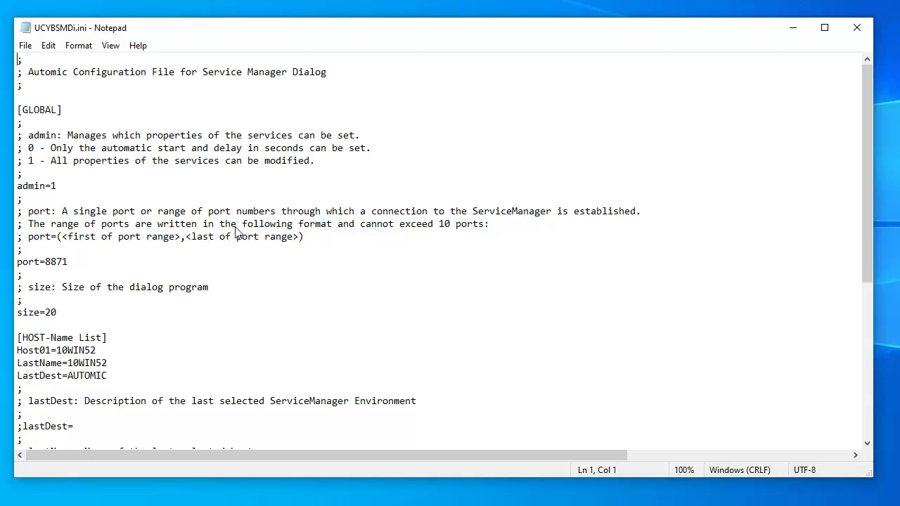
click(106, 350)
key(Return)
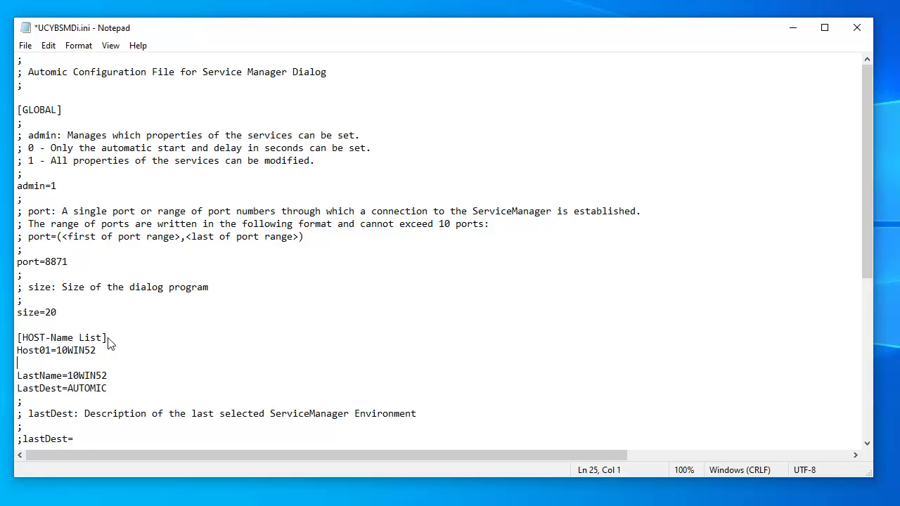
text(Host02=192.168.16.129 Host03=192.168.16.131)
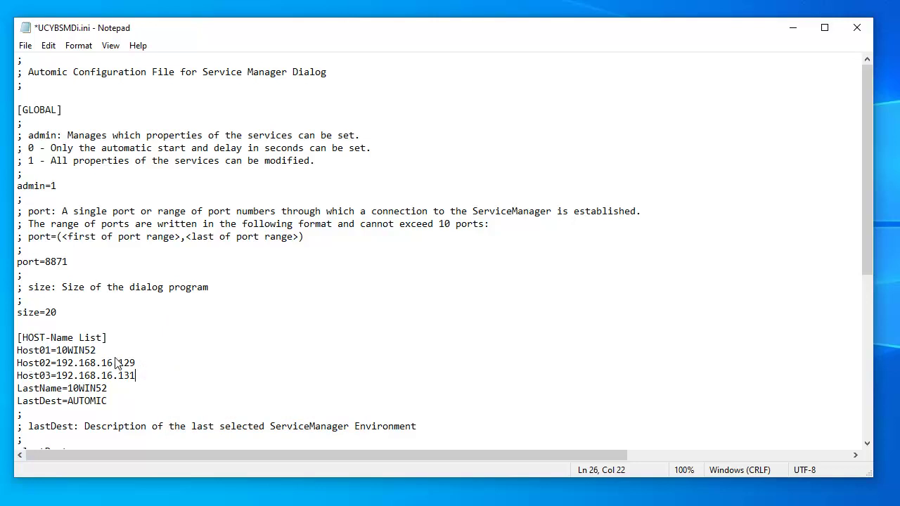
click(858, 29)
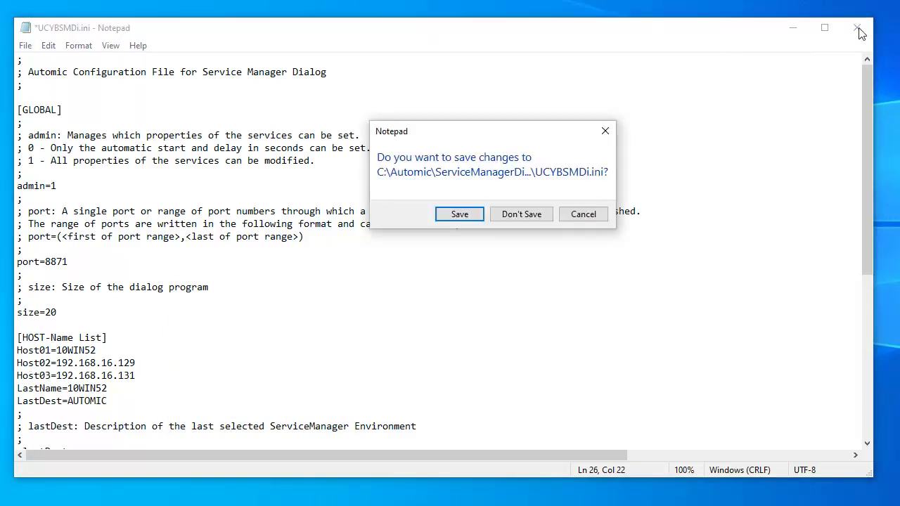
click(462, 213)
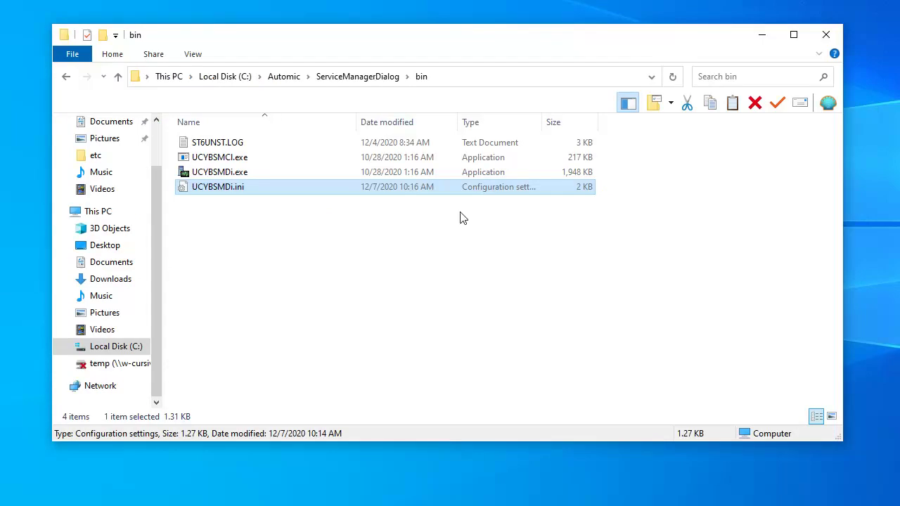
Relaunch UCYBSMDi.exe and select 192.168.16.129 as the computer to connect to.
double_click(223, 175)
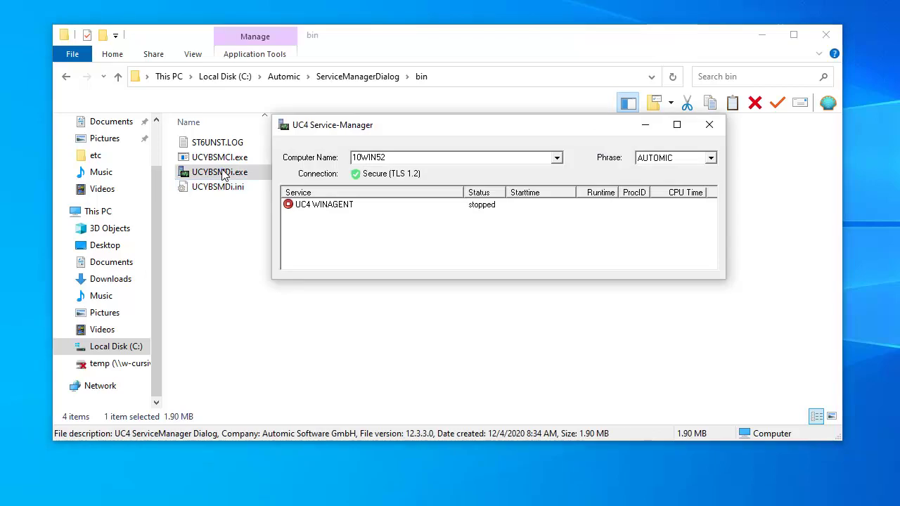
click(557, 159)
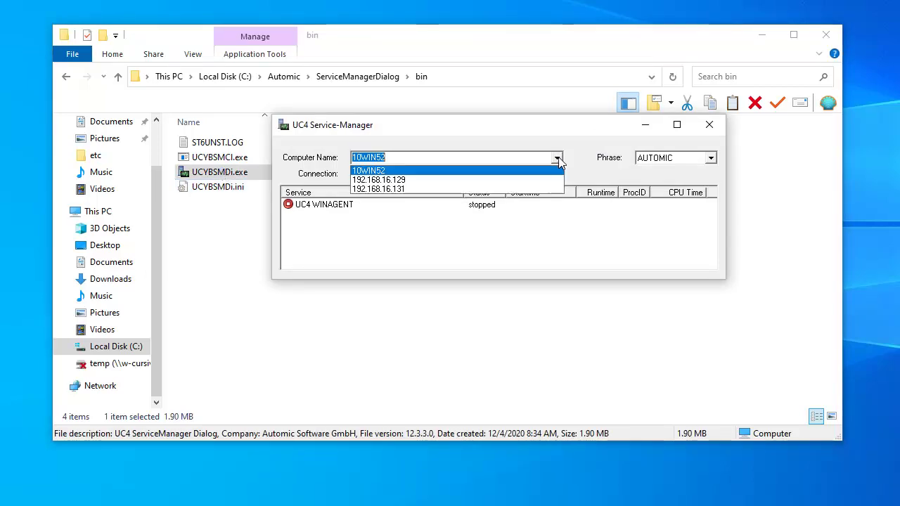
click(391, 180)
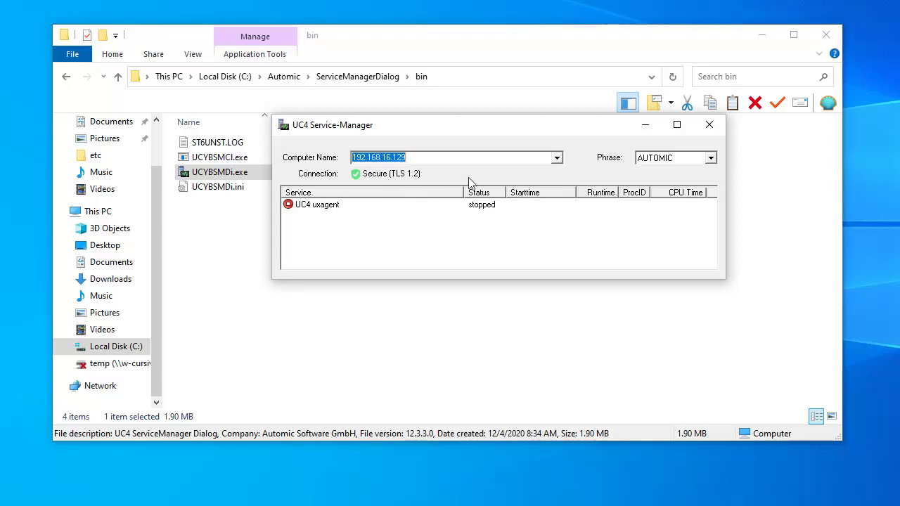
Connect to computer 192.168.16.131 and examine its list of services.
click(557, 160)
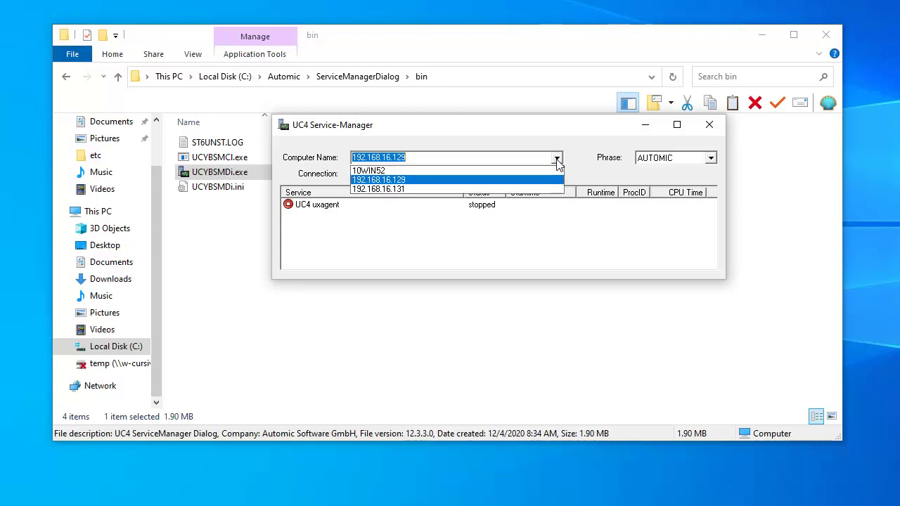
click(379, 188)
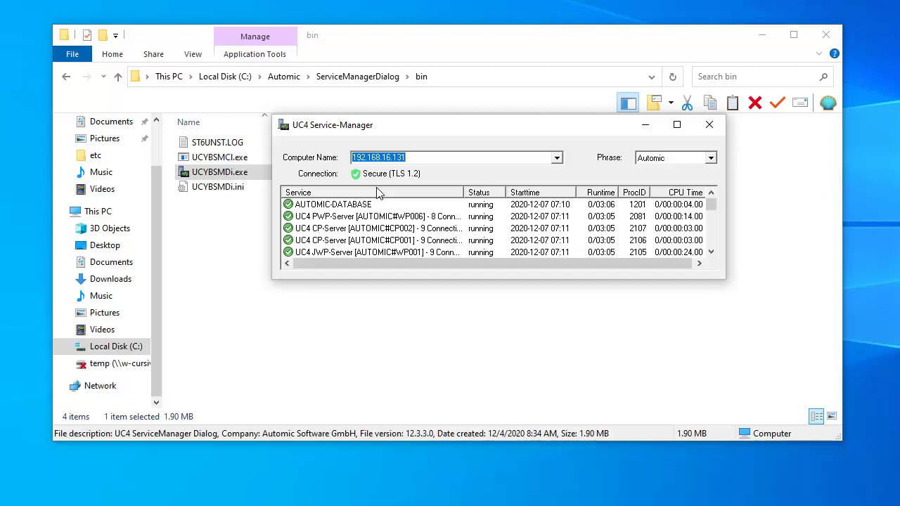
Switch the connection back to computer 192.168.16.129 and start its UC4 uxagent service.
click(556, 159)
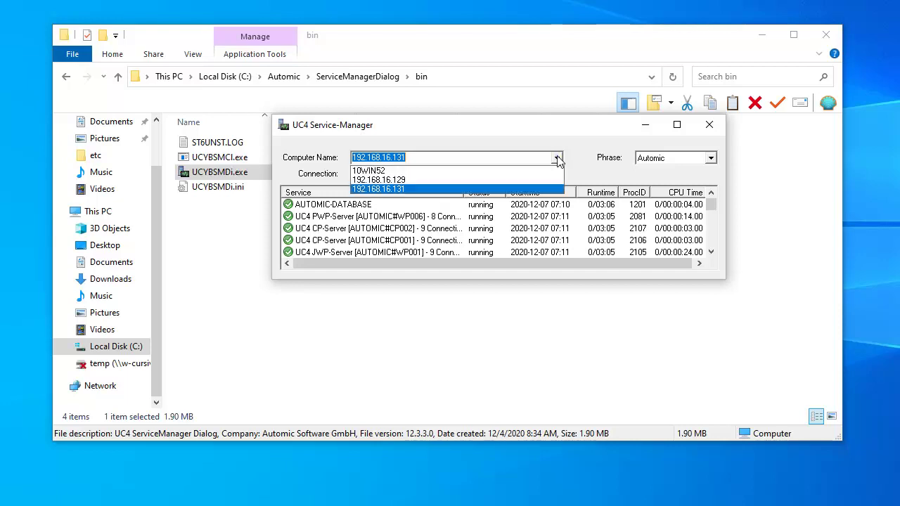
click(399, 180)
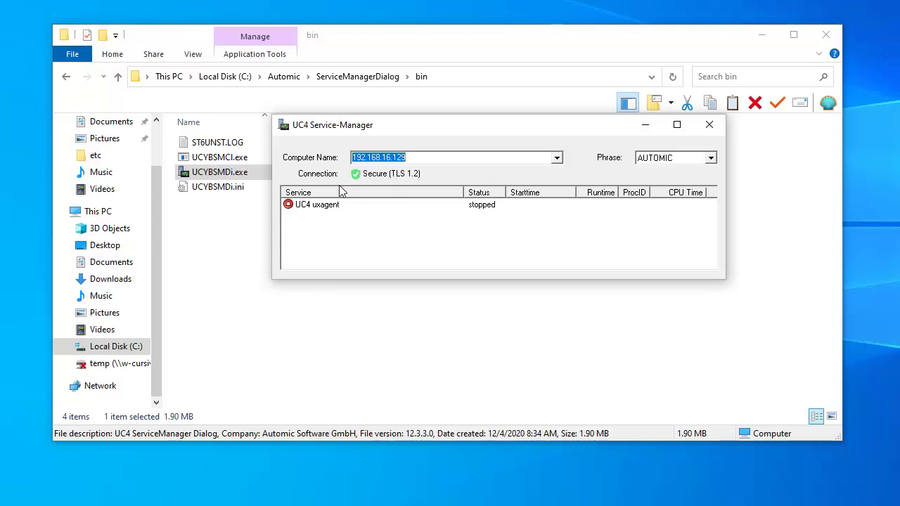
right_click(322, 206)
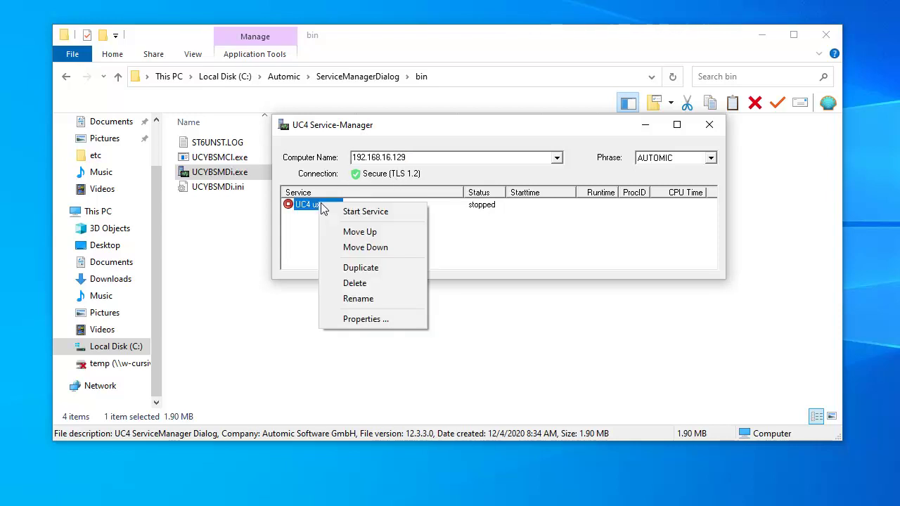
click(364, 214)
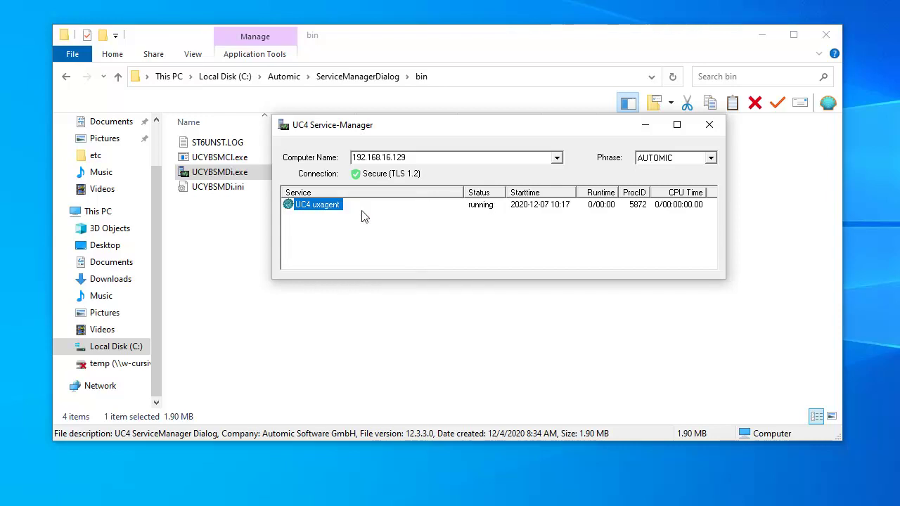
Connect to computer 10WIN52 and start its UC4 WINAGENT service.
click(556, 159)
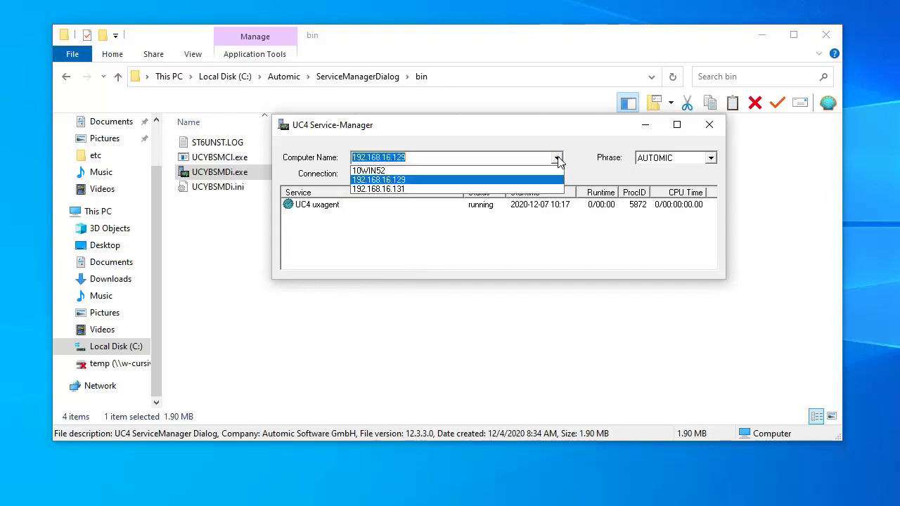
click(373, 171)
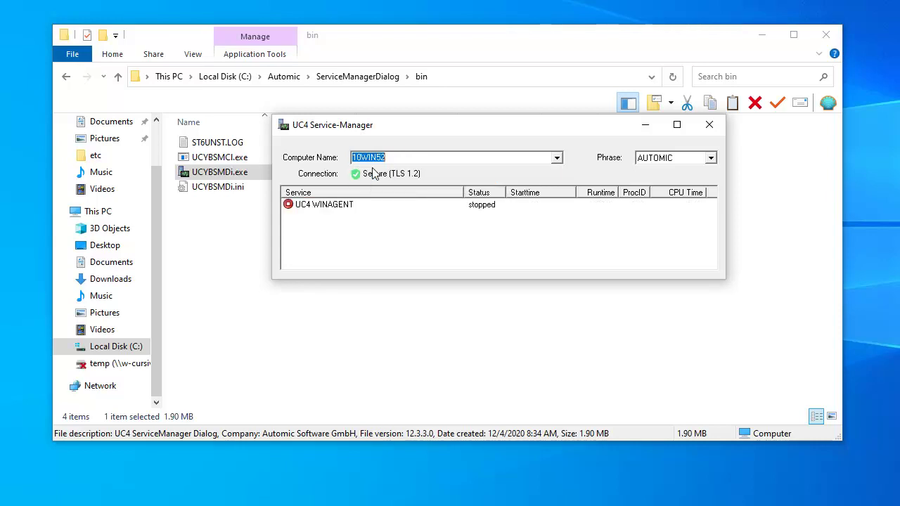
right_click(327, 206)
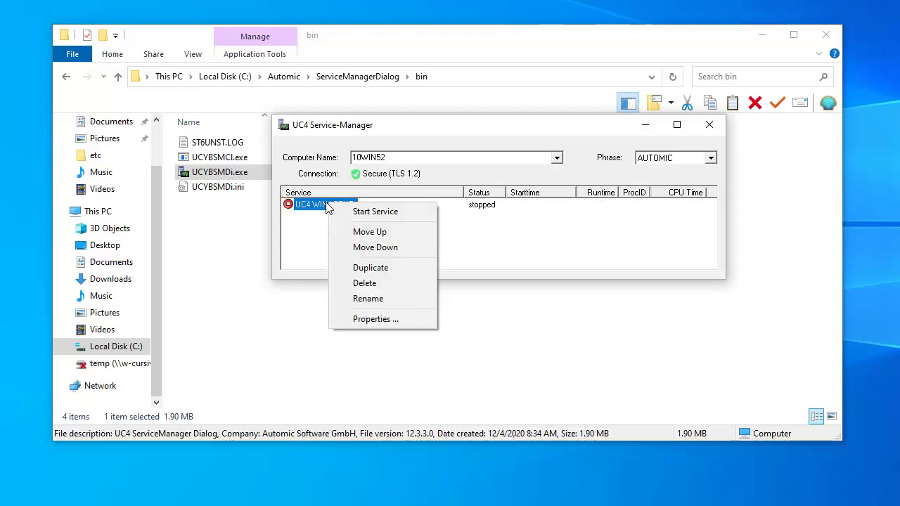
click(377, 212)
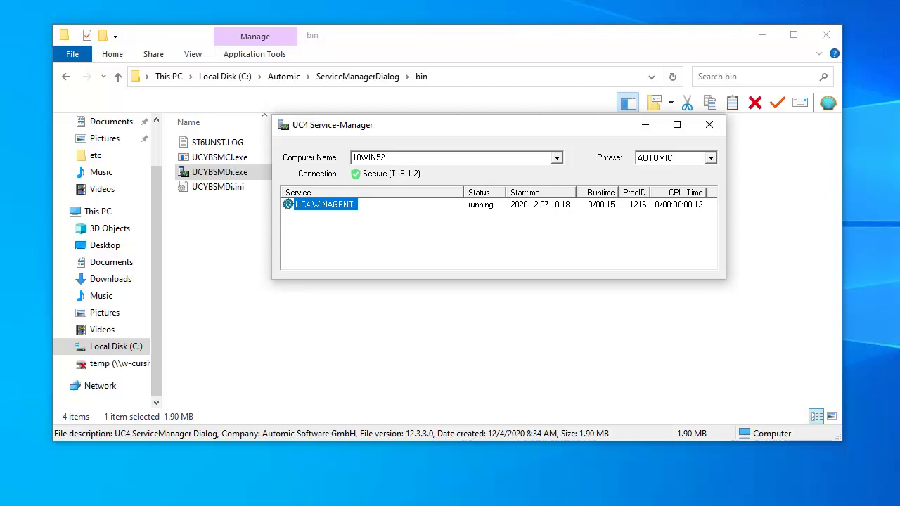
Open the properties of the UC4 WINAGENT service on 10WIN52.
right_click(344, 204)
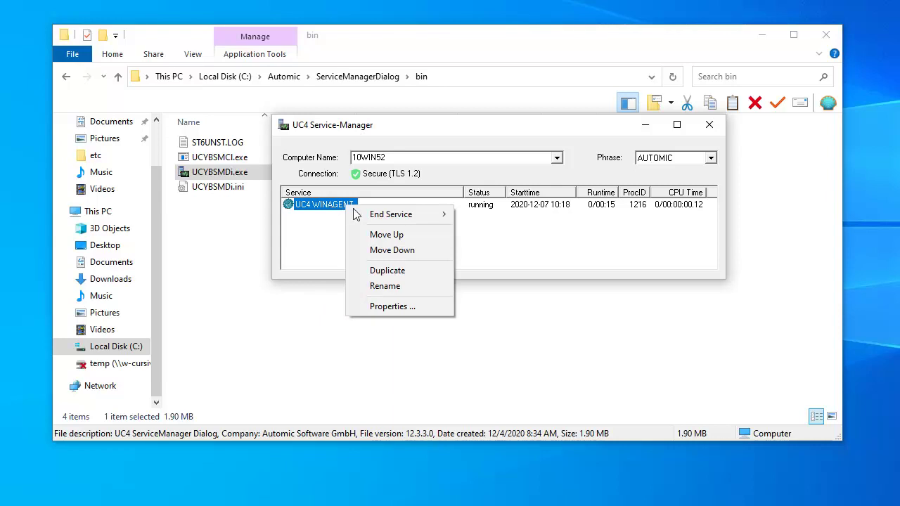
click(391, 306)
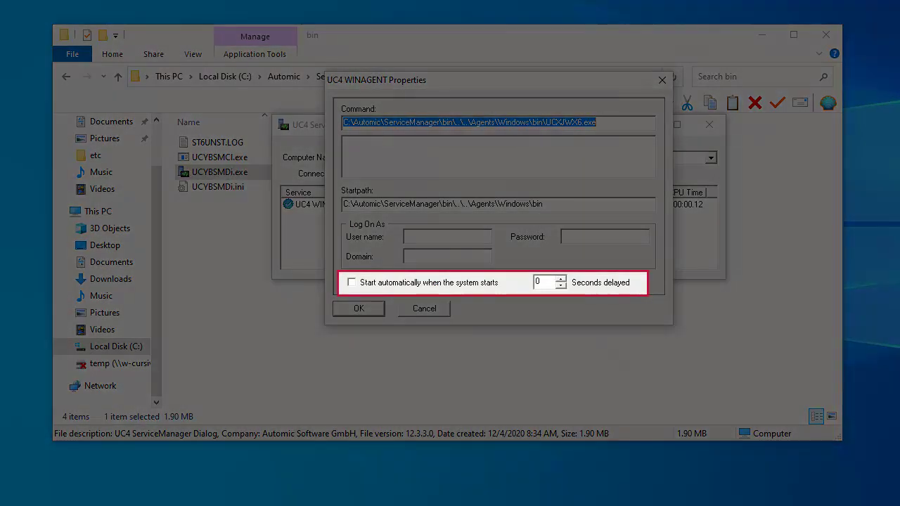